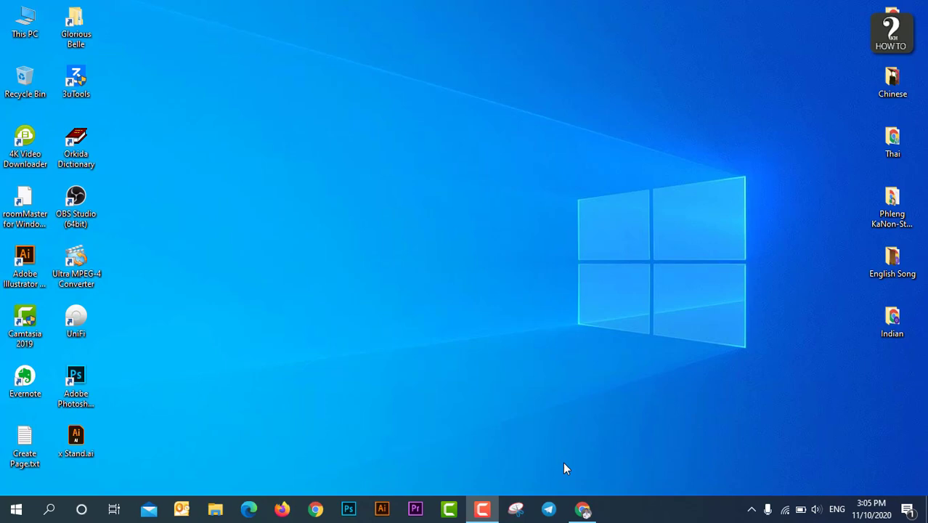
Look over the How to - KH YouTube channel page in Chrome and minimise the browser window.
left_click(582, 508)
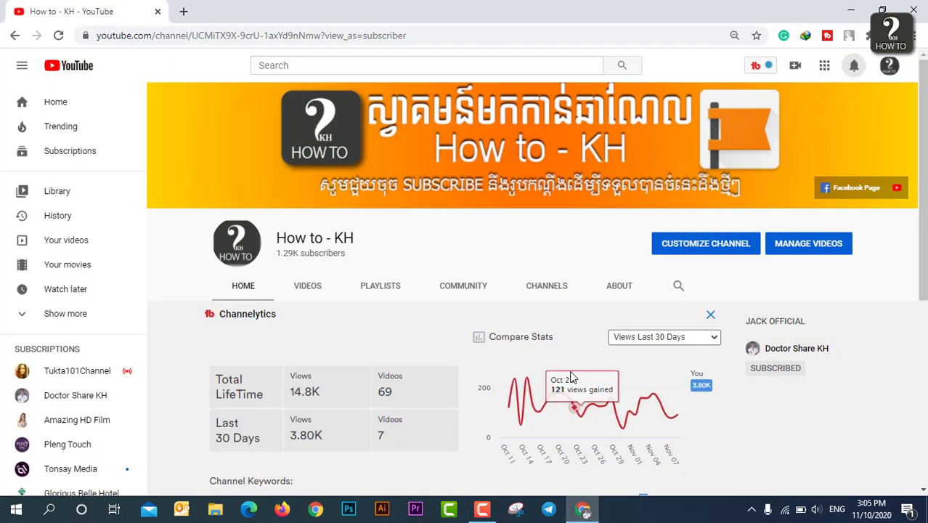
scroll(571, 377, "down", 4)
scroll(571, 378, "up", 4)
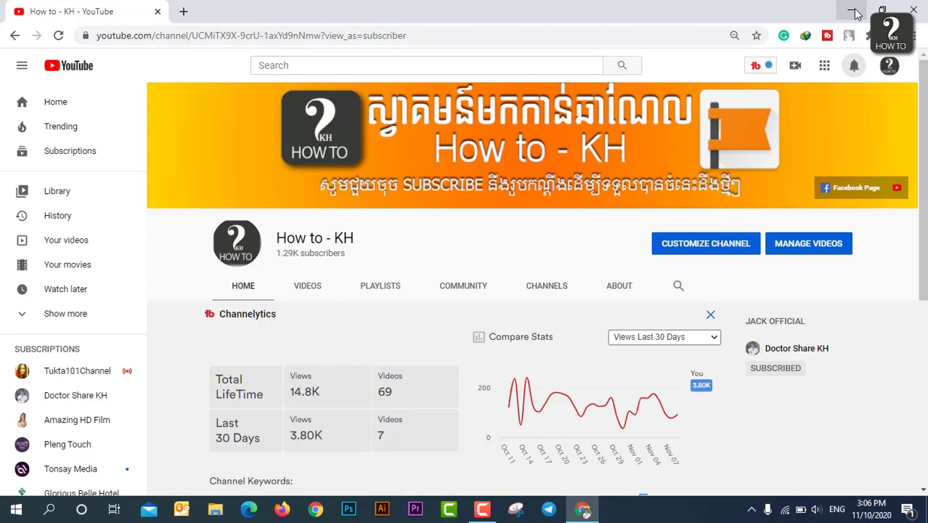
left_click(853, 12)
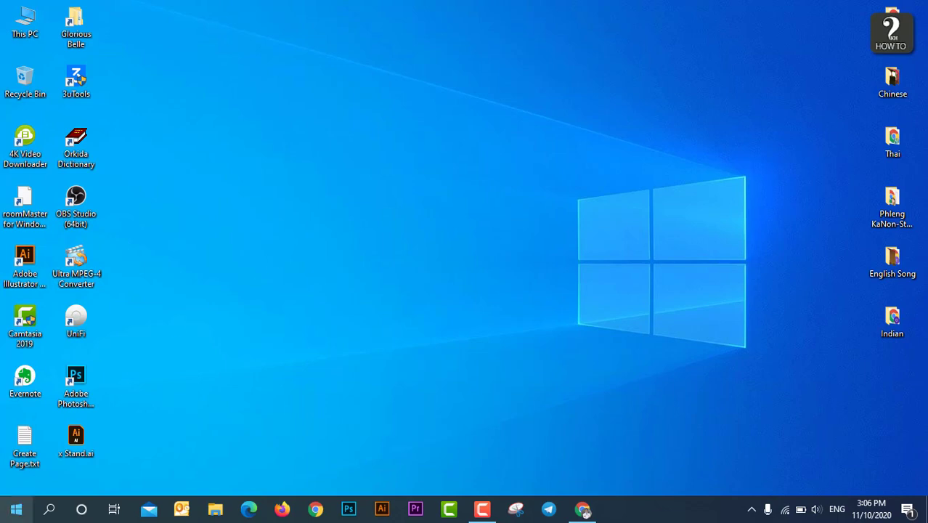
Search Windows for "color", open Color Management and start Calibrate display from its advanced settings.
left_click(16, 509)
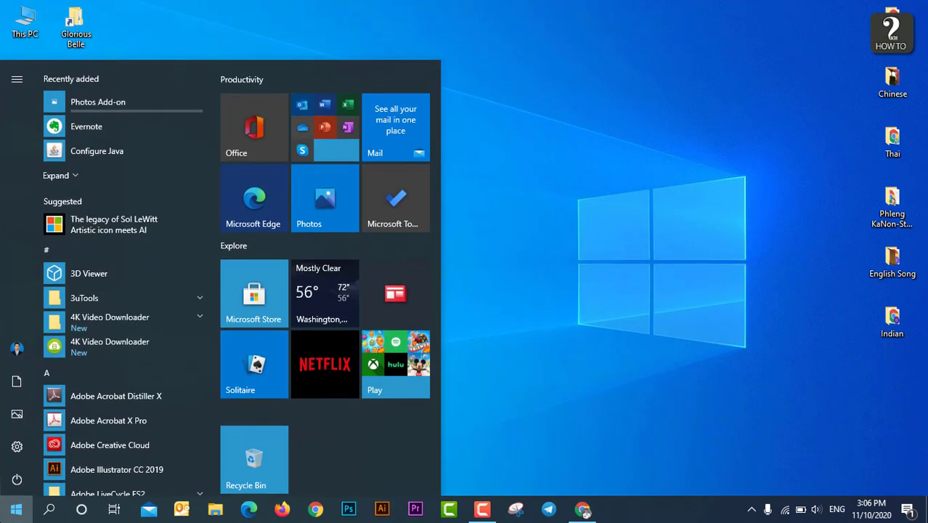
type("color")
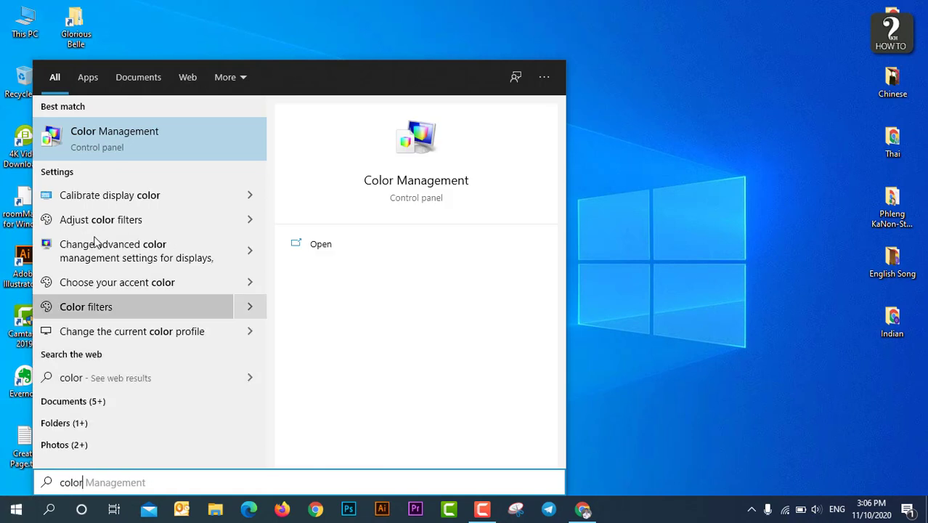
left_click(166, 134)
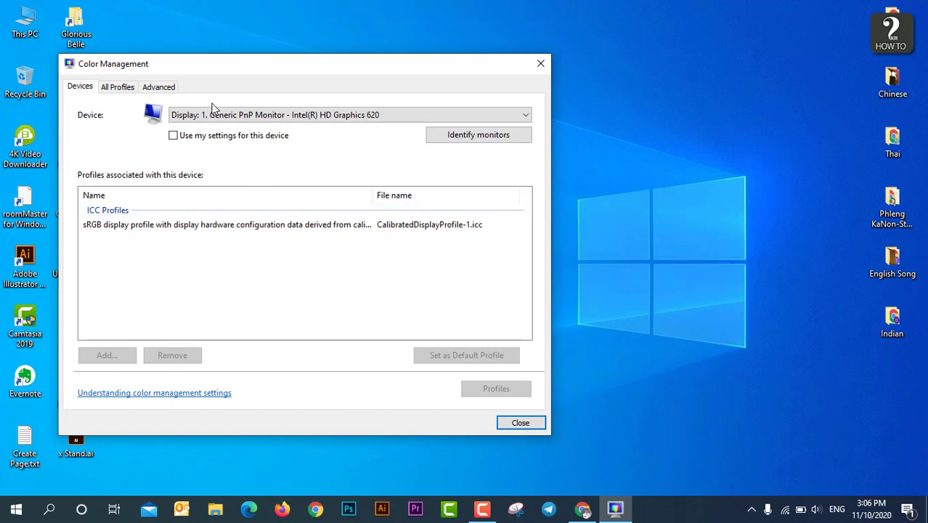
left_click(164, 87)
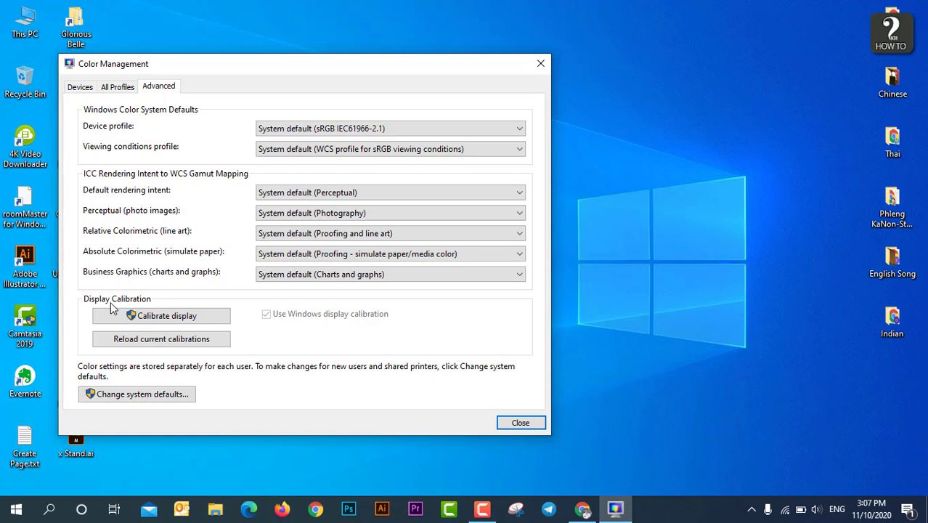
left_click(169, 322)
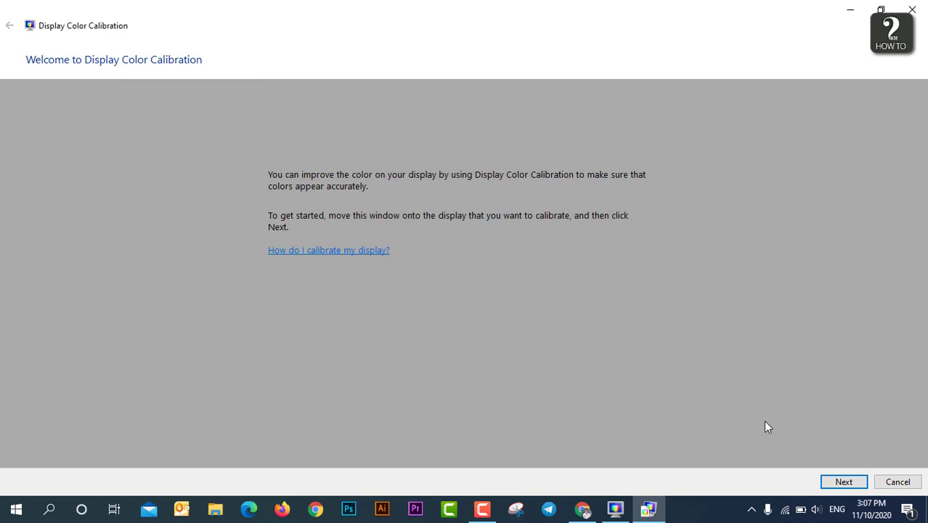
Proceed through the calibration introduction, try the gamma slider, reset it to its default and accept that gamma setting.
left_click(842, 482)
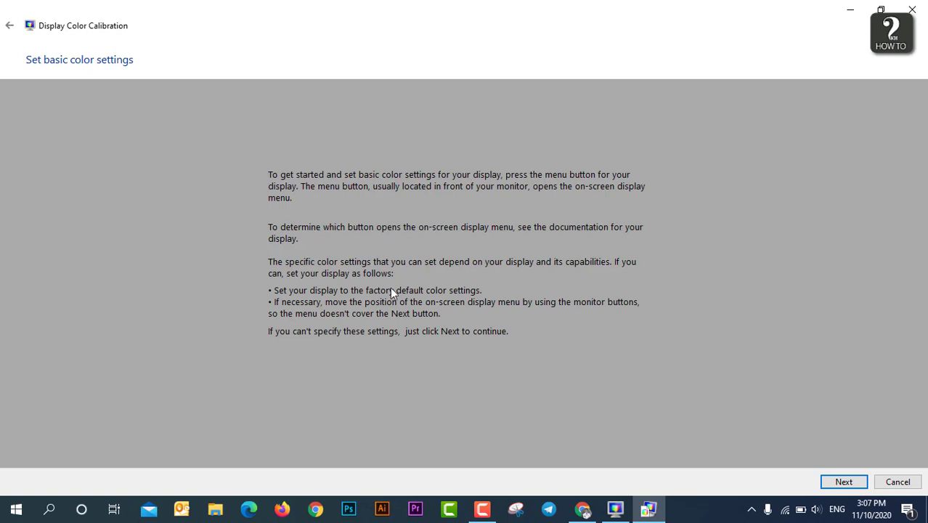
left_click(843, 482)
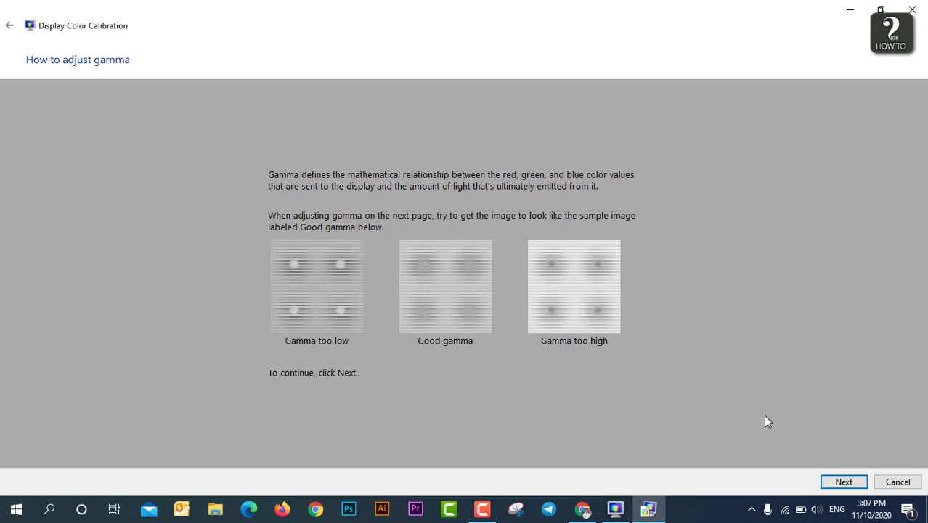
left_click(851, 482)
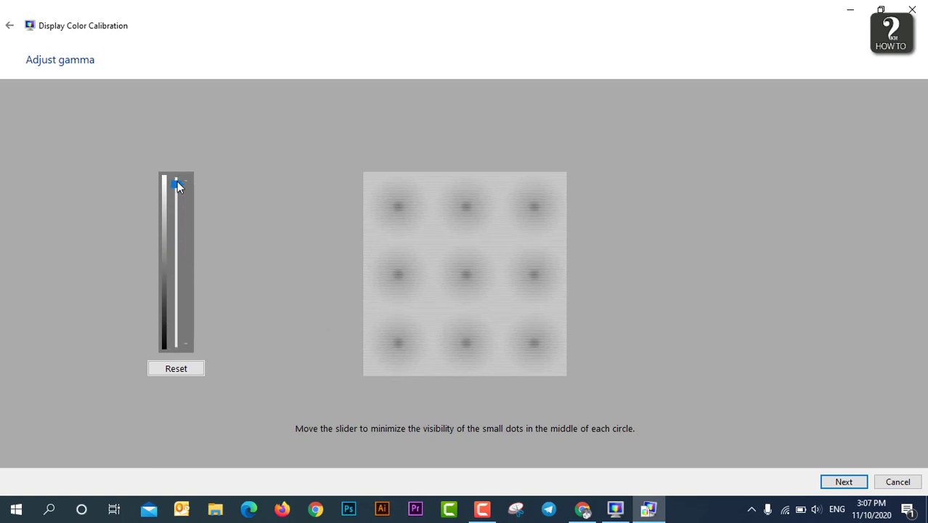
left_click_drag(171, 287, 172, 351)
left_click(170, 372)
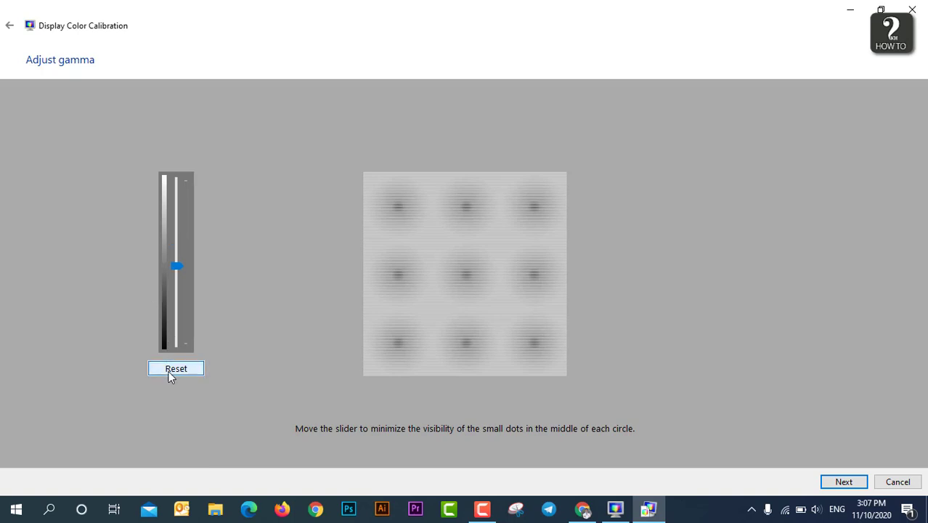
left_click(182, 266)
left_click(839, 483)
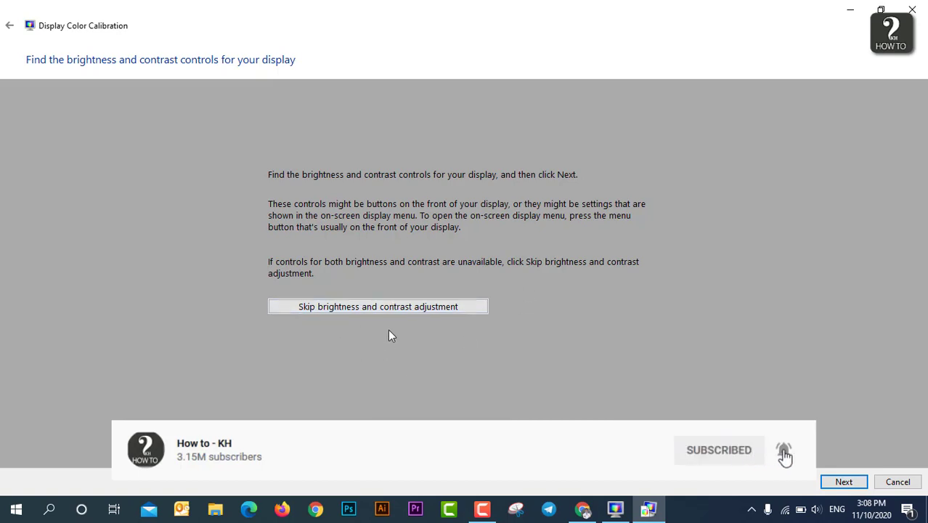
Skip the brightness and contrast adjustment and reduce the blue level in the color balance.
left_click(418, 308)
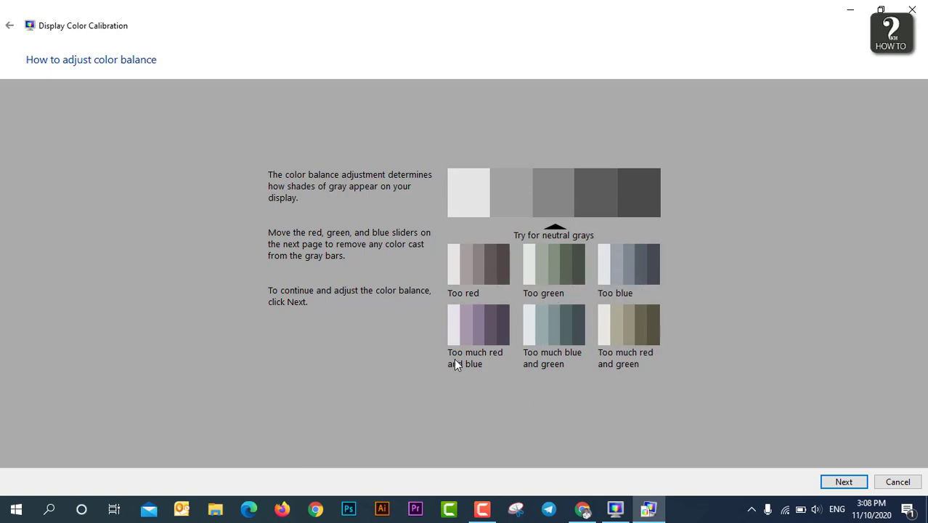
left_click(844, 485)
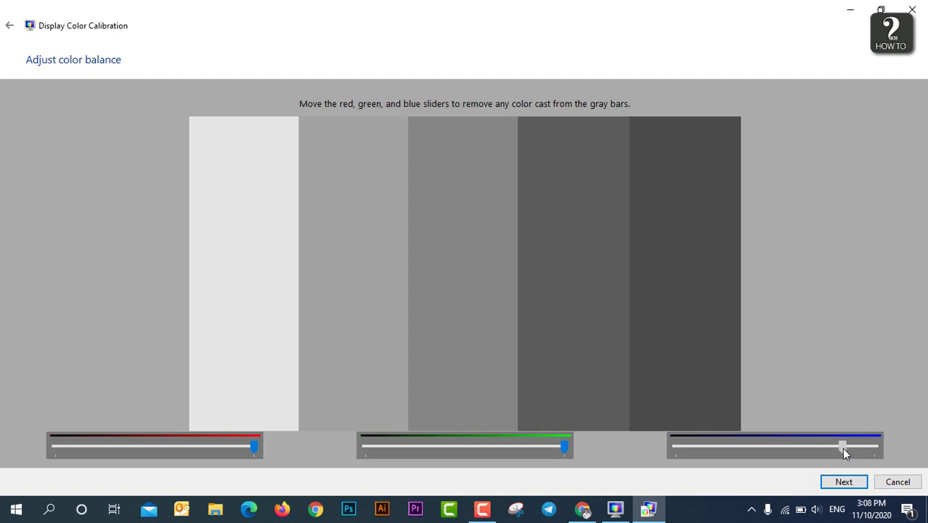
left_click_drag(842, 448, 814, 448)
left_click_drag(813, 445, 810, 444)
left_click(843, 482)
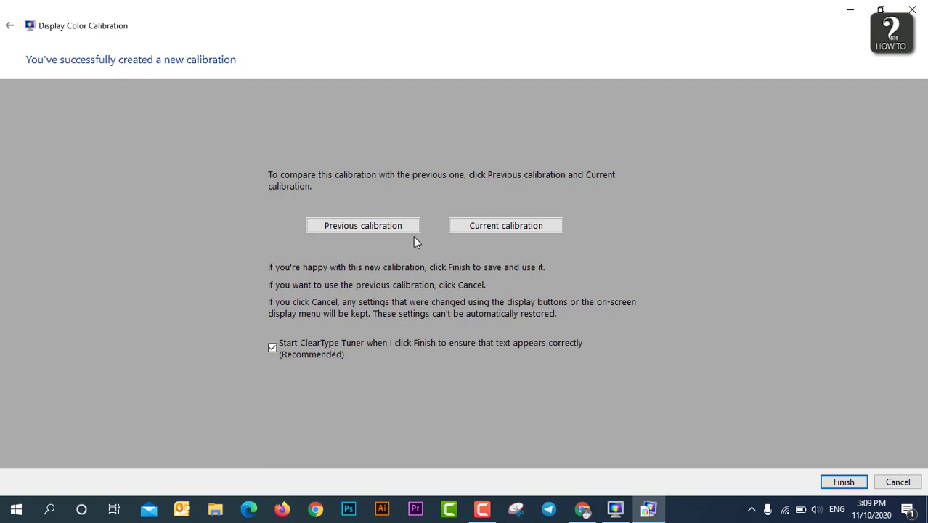
Compare the previous and current calibrations, and finish with the new calibration and the ClearType Tuner option enabled.
left_click(387, 227)
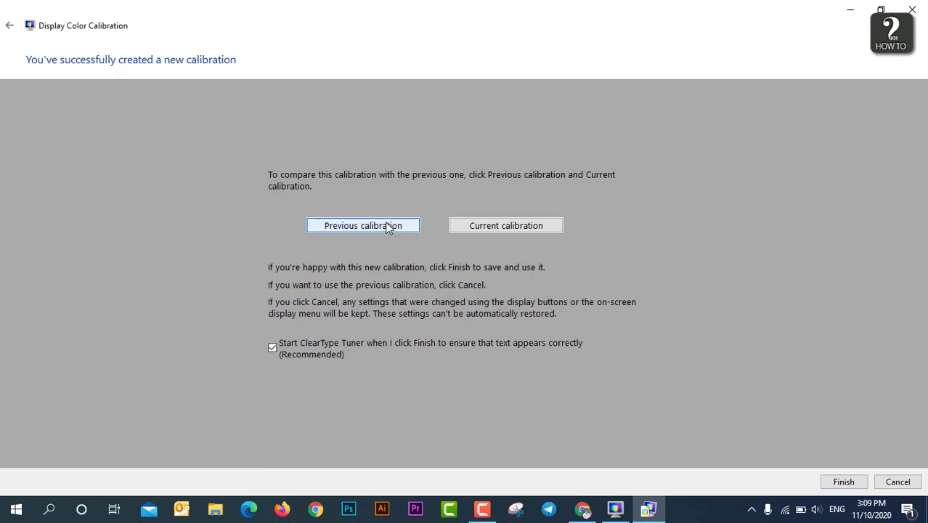
left_click(461, 225)
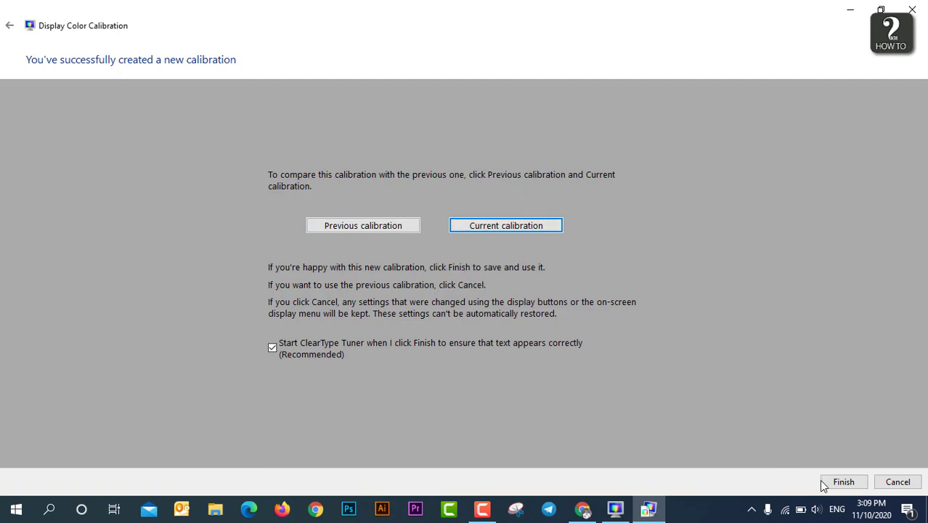
left_click(842, 483)
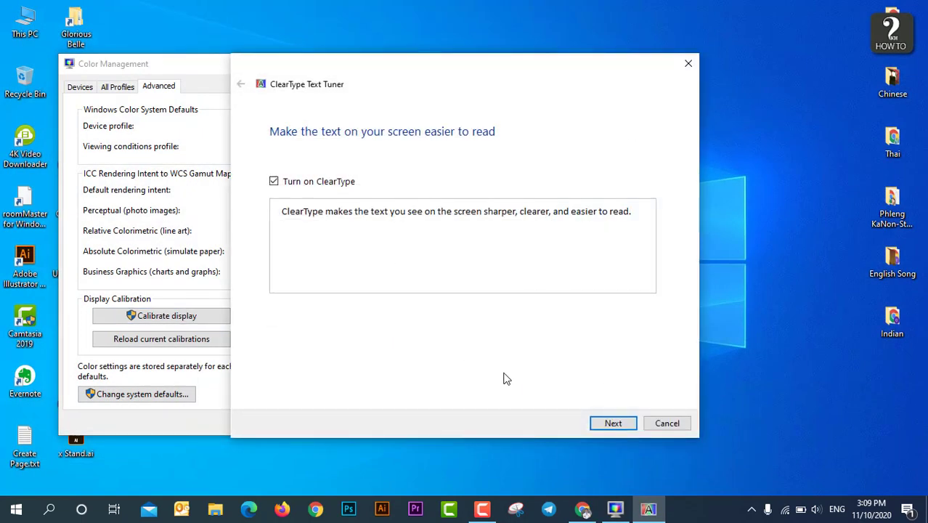
Complete the ClearType Text Tuner with ClearType turned on, keeping the preselected text sample on all five pages.
left_click(610, 426)
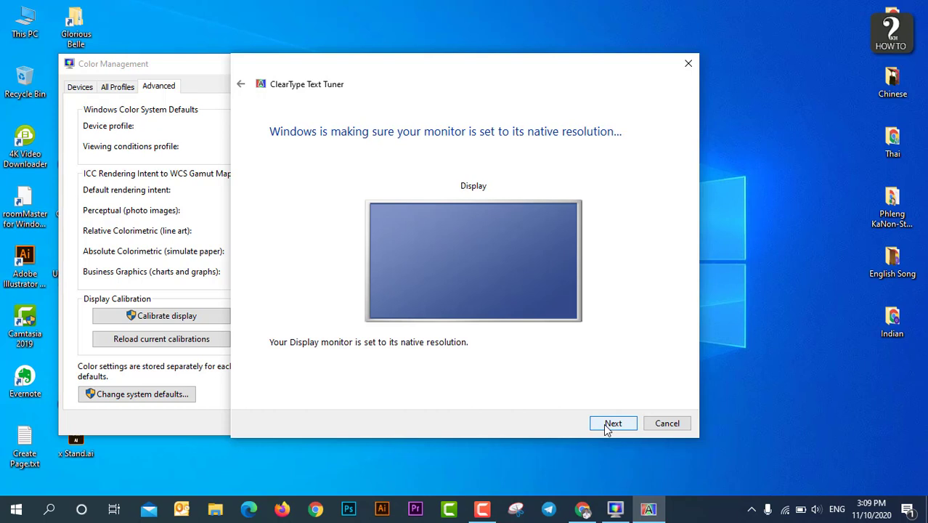
left_click(609, 427)
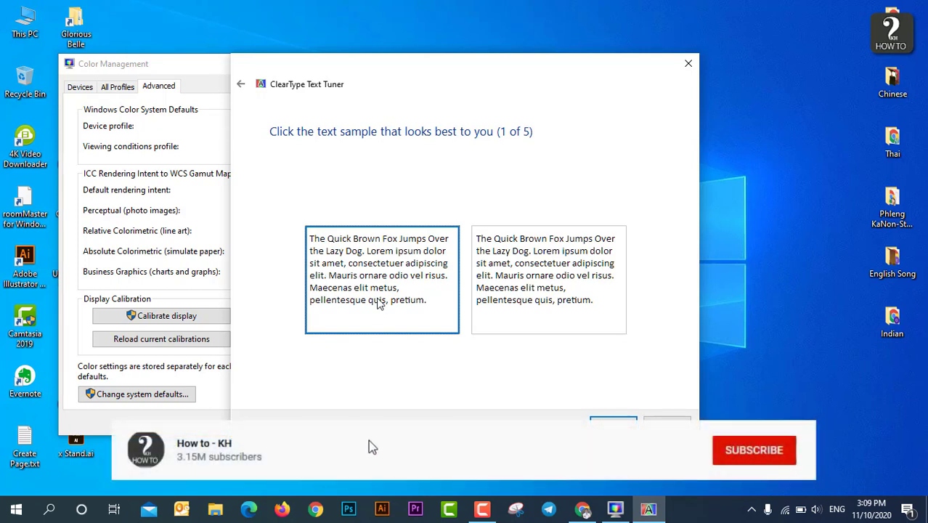
left_click(614, 426)
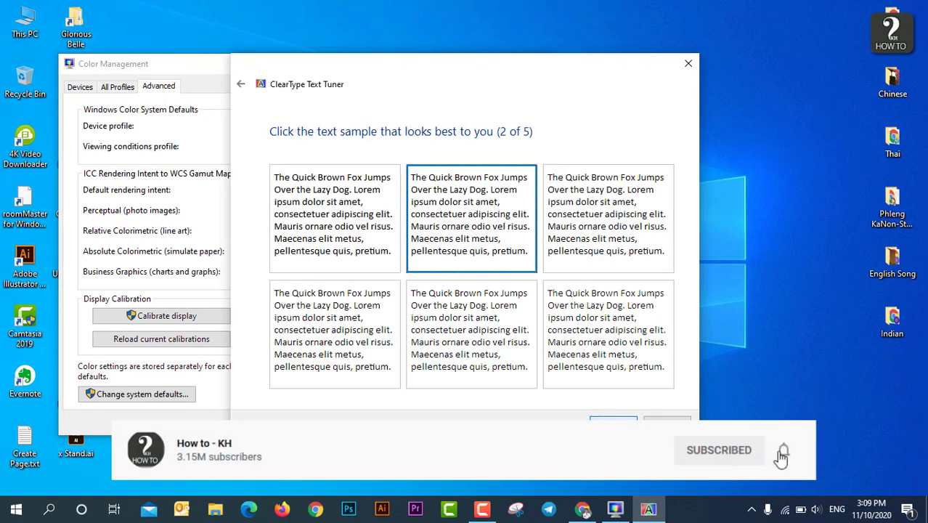
left_click(613, 425)
left_click(602, 426)
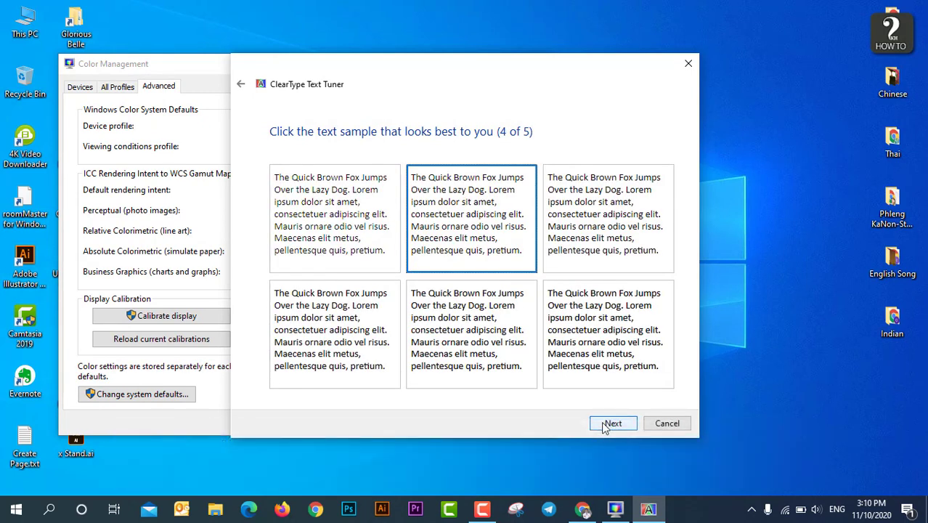
left_click(606, 425)
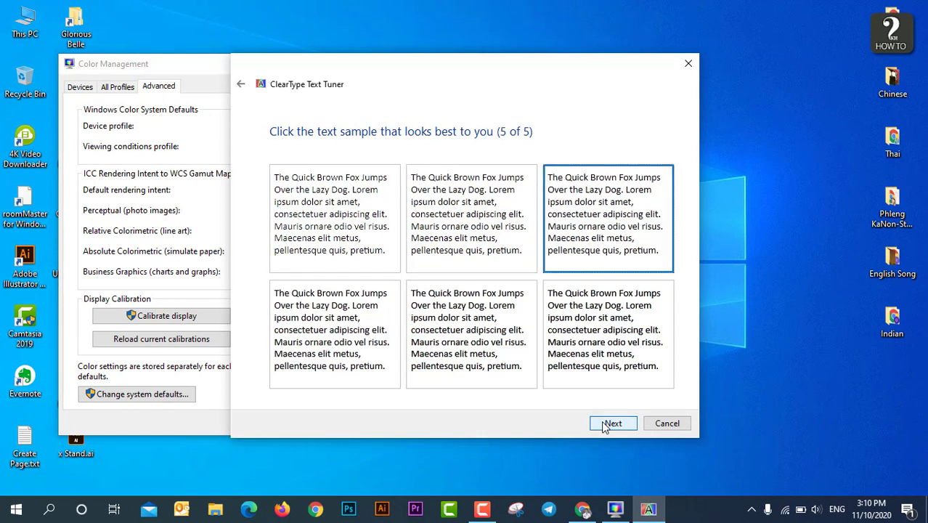
left_click(605, 425)
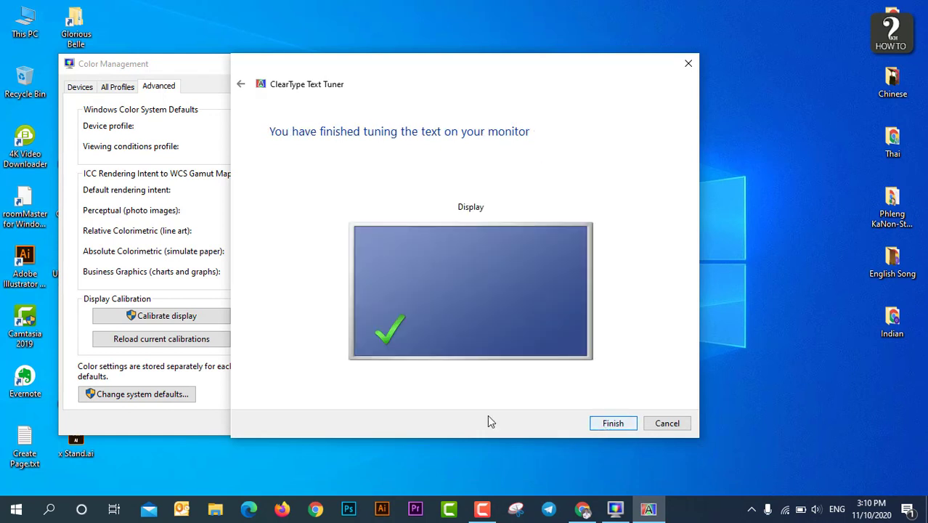
left_click(612, 425)
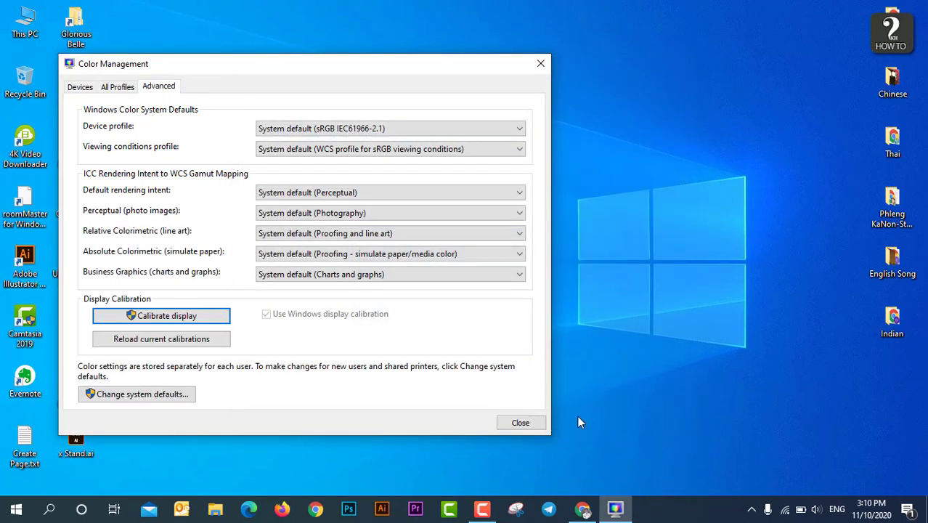
Close Color Management and refresh the desktop.
left_click(532, 426)
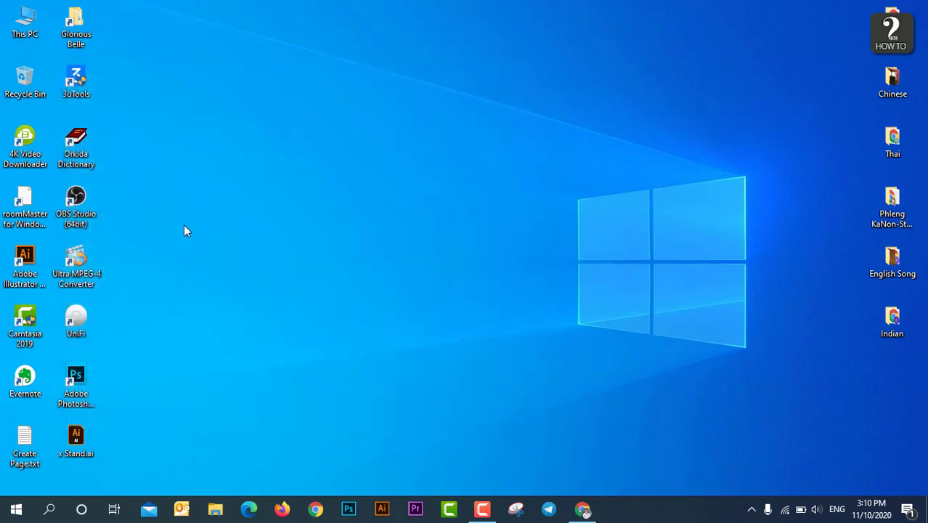
right_click(279, 145)
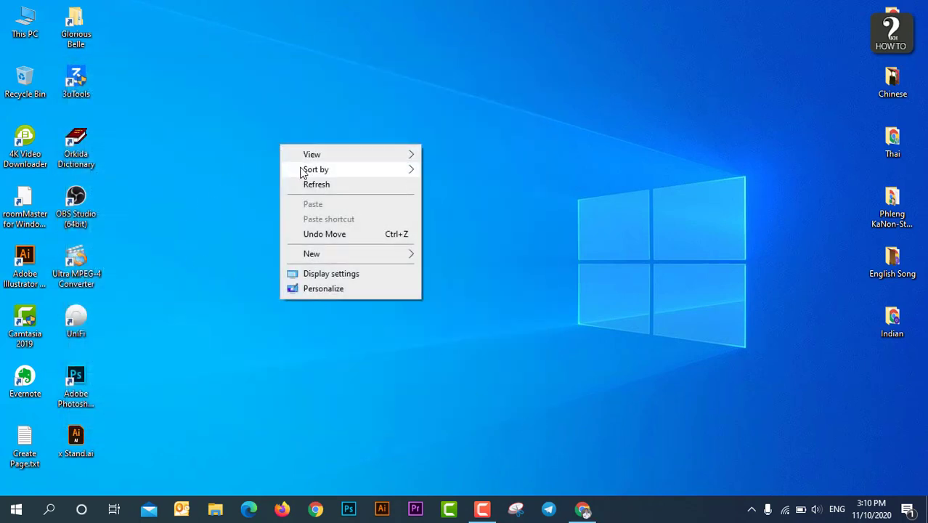
left_click(313, 186)
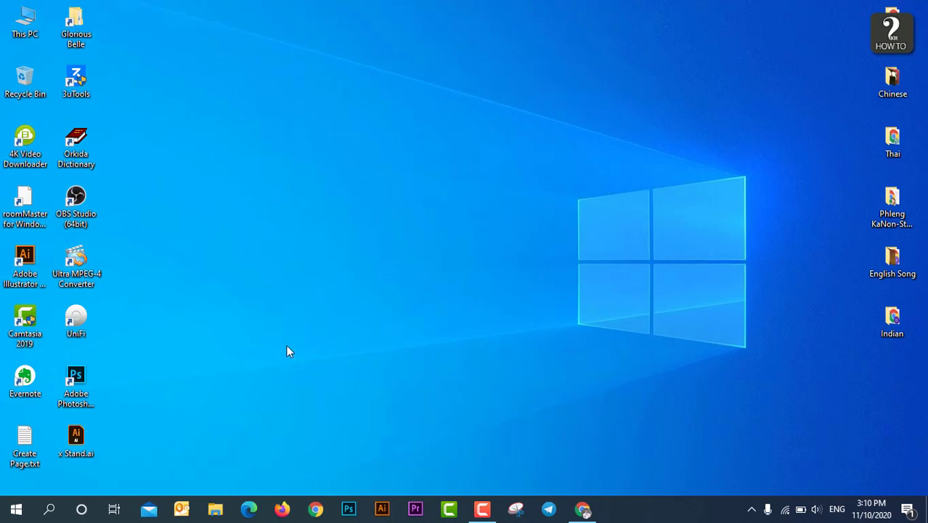
Open the Hotel Photos folder inside Glorious Belle on Local Disk (D:) in File Explorer.
key("super+e")
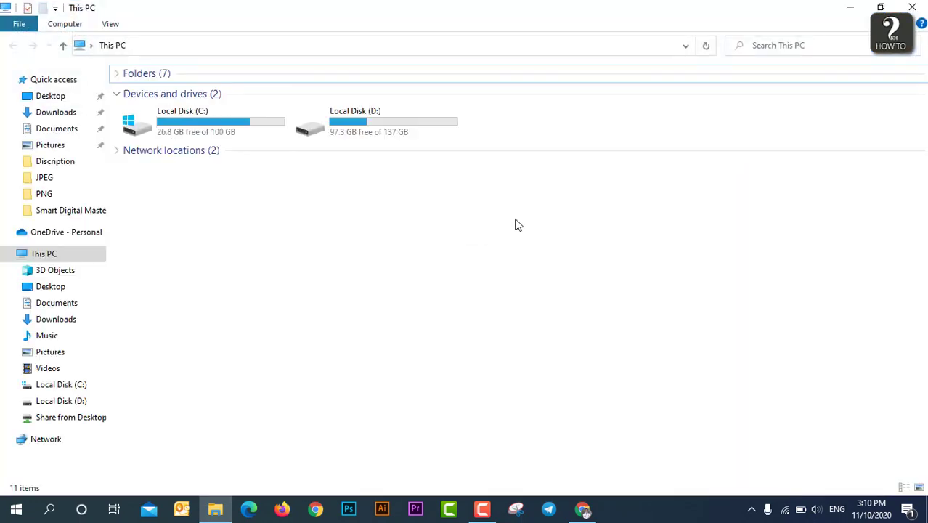
double_click(418, 129)
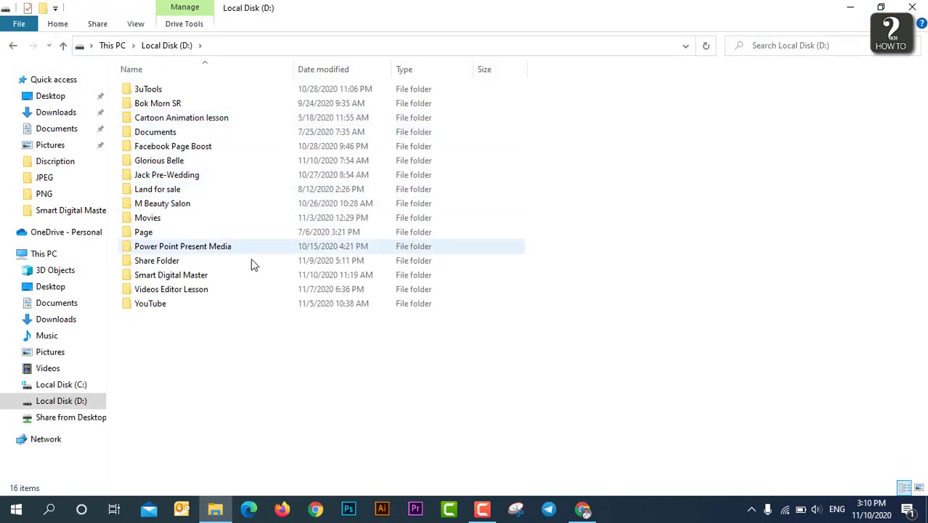
double_click(245, 165)
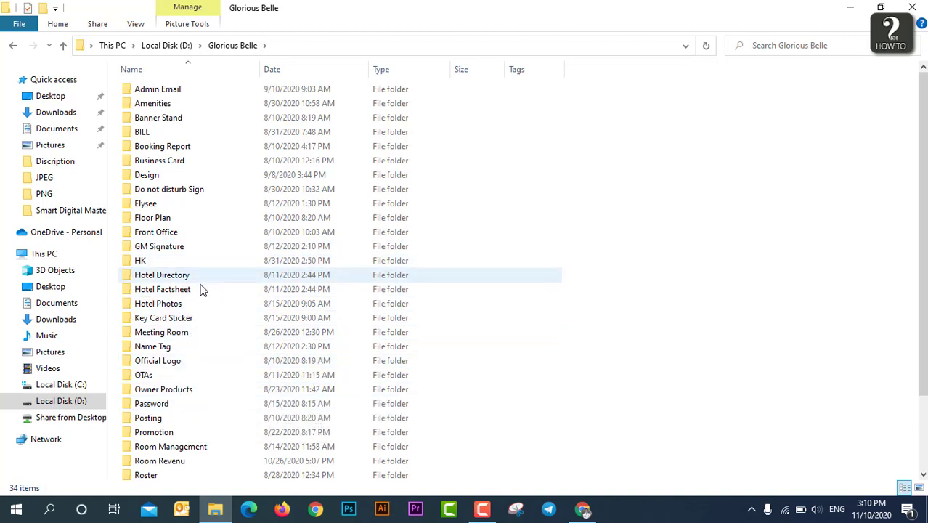
double_click(202, 308)
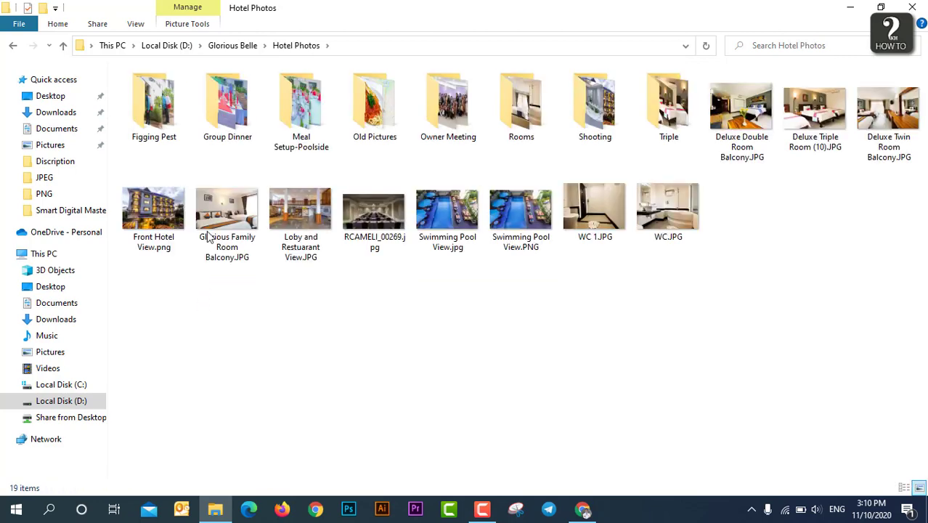
Check the Group Dinner folder, return to Hotel Photos, and open the Meal Setup-Poolside folder.
left_click(223, 129)
double_click(223, 129)
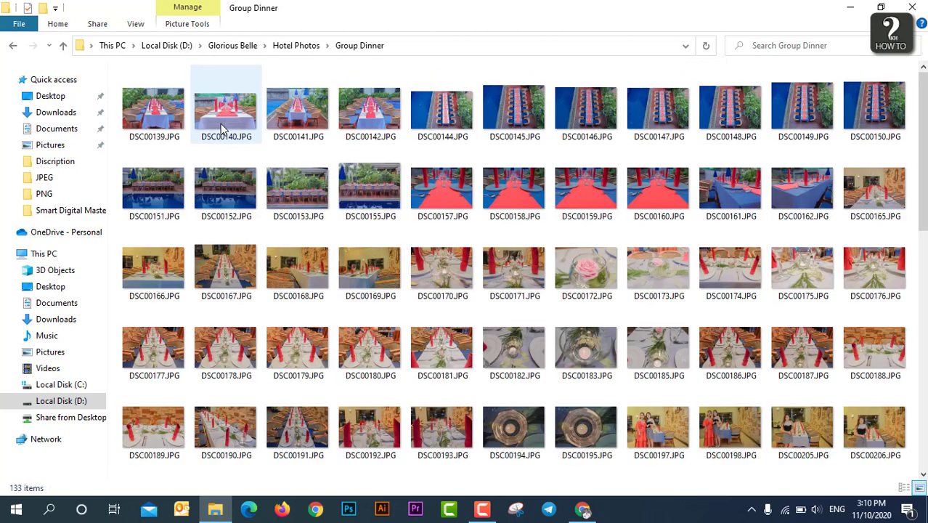
key("alt+Left")
key("Right")
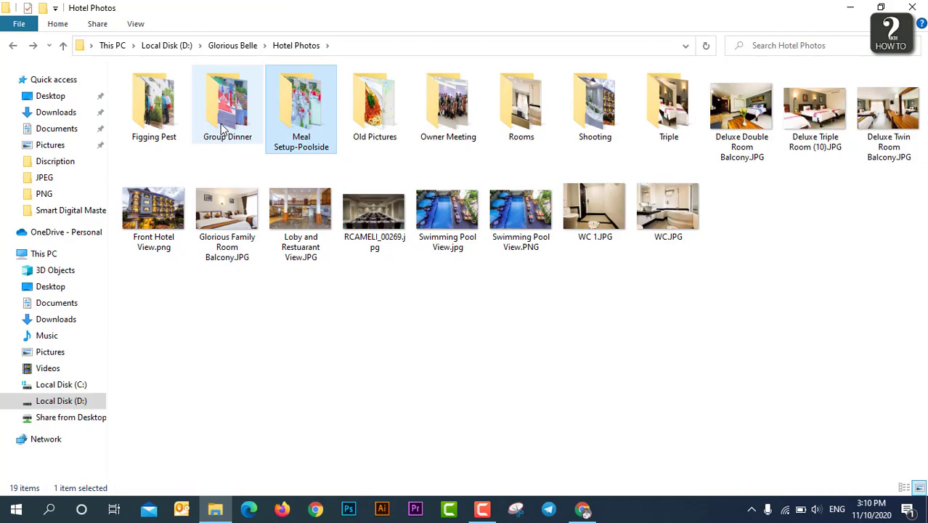
key("Return")
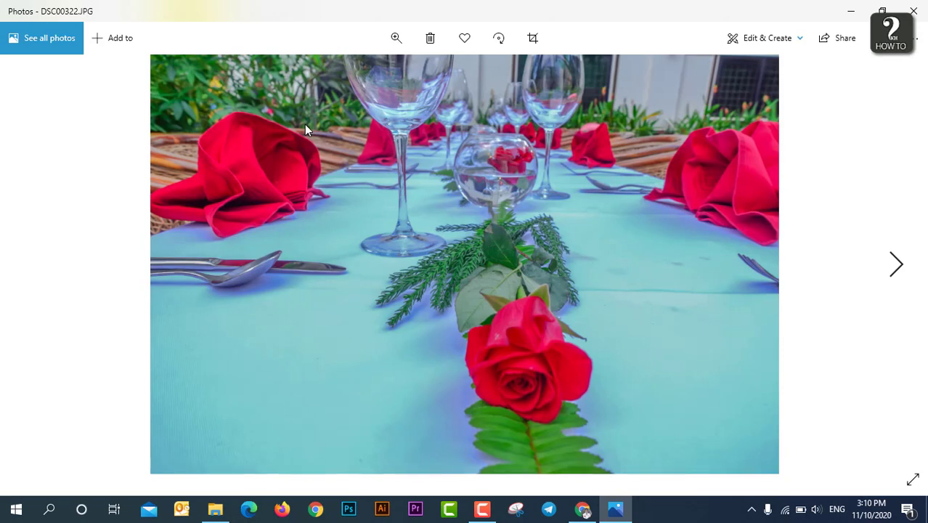
View the poolside table photos from DSC00322.JPG through DSC00326.JPG in Photos, and close the viewer.
key("Right")
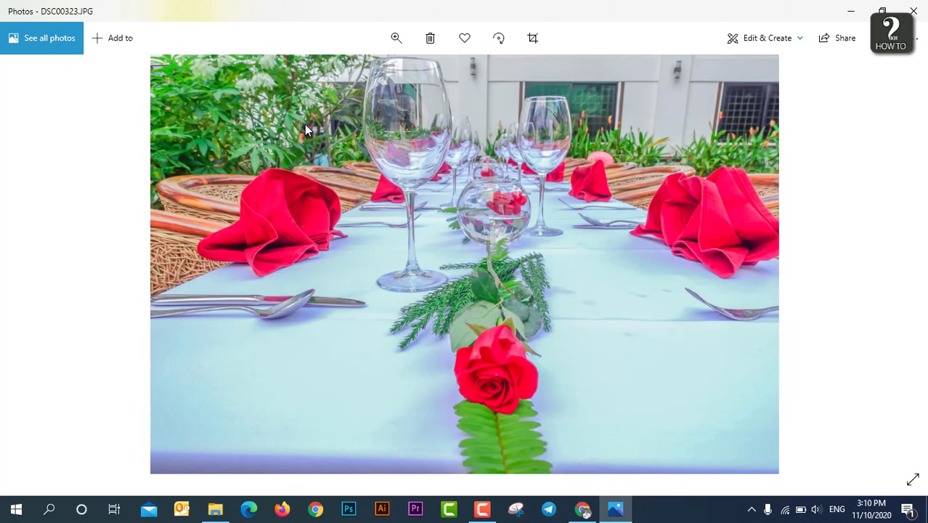
key("Right")
key("Right")
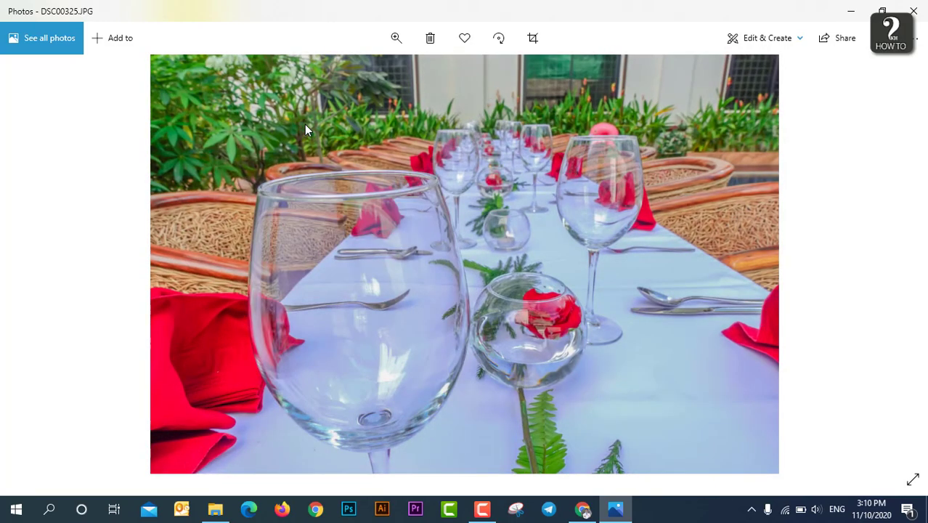
key("Right")
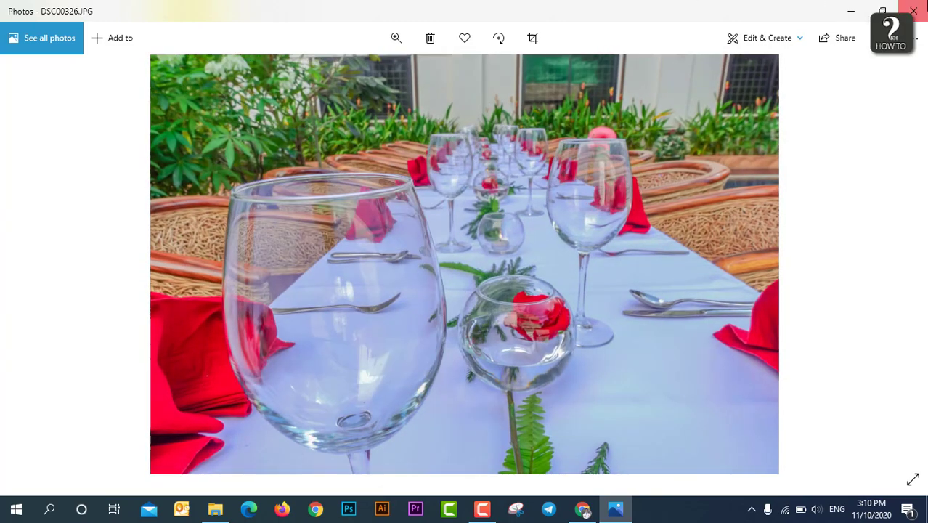
left_click(913, 11)
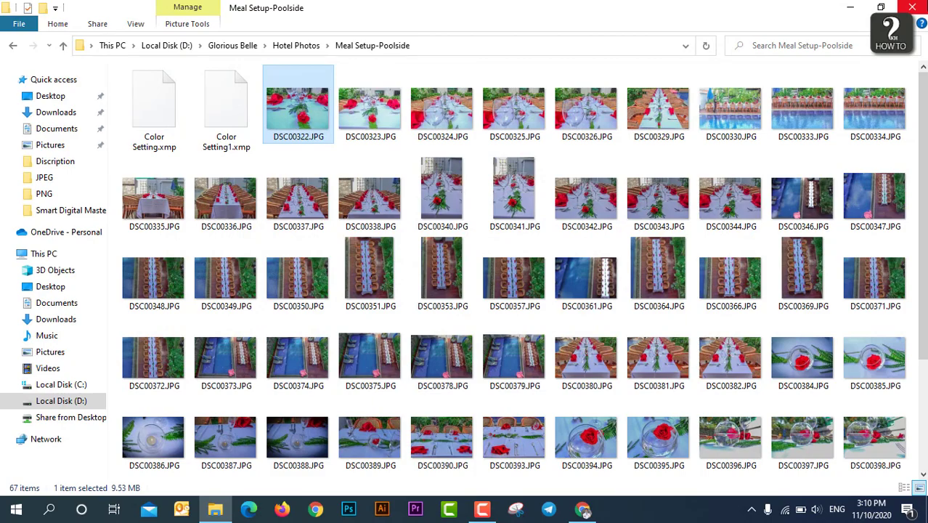
View the photos from DSC00380.JPG through DSC00385.JPG, and close the viewer and the folder window.
left_click(601, 355)
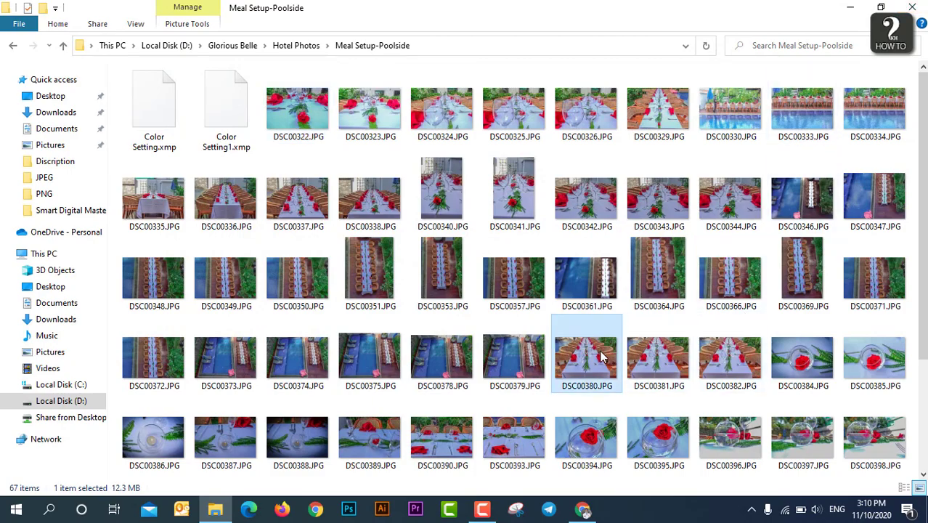
double_click(601, 355)
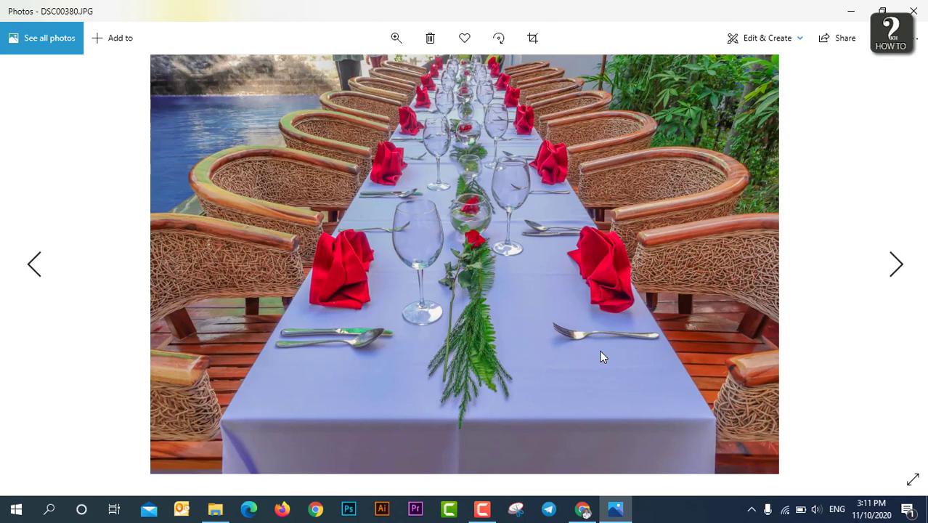
key("Right")
key("Right")
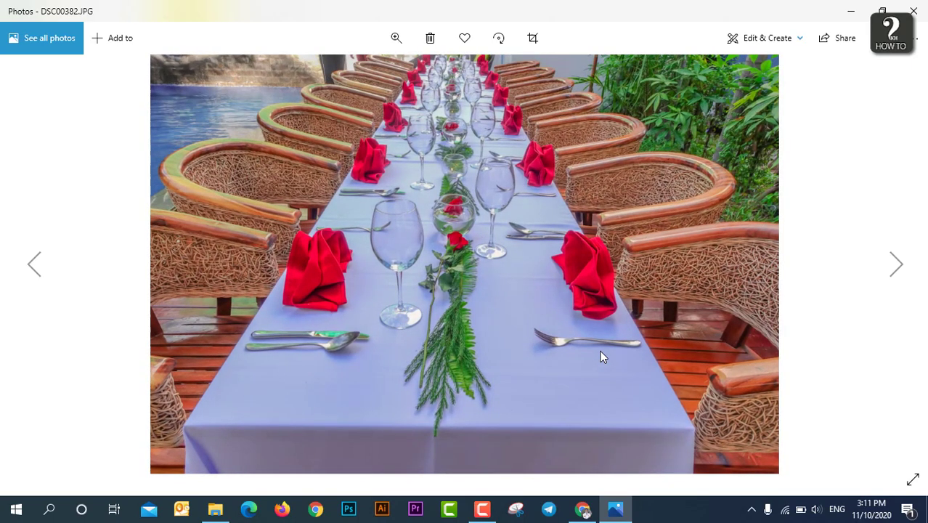
key("Right")
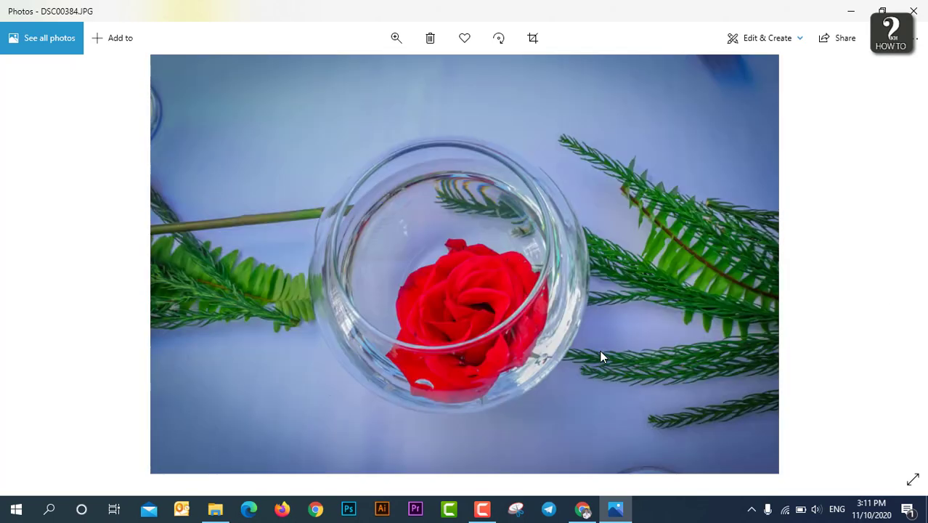
key("Right")
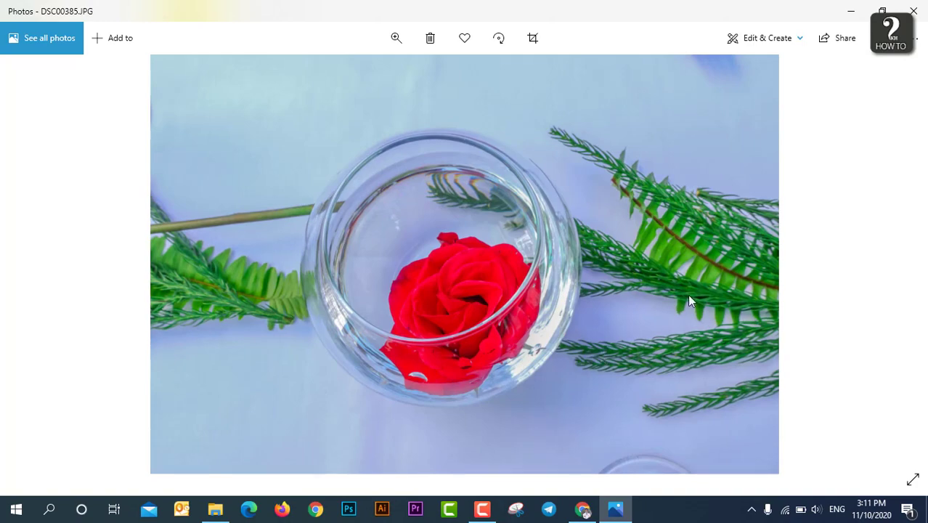
left_click(921, 7)
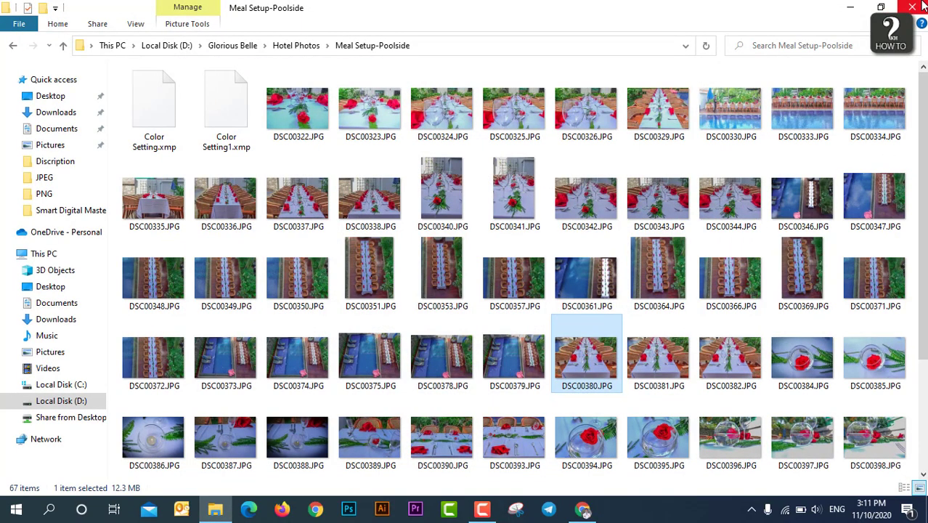
left_click(922, 6)
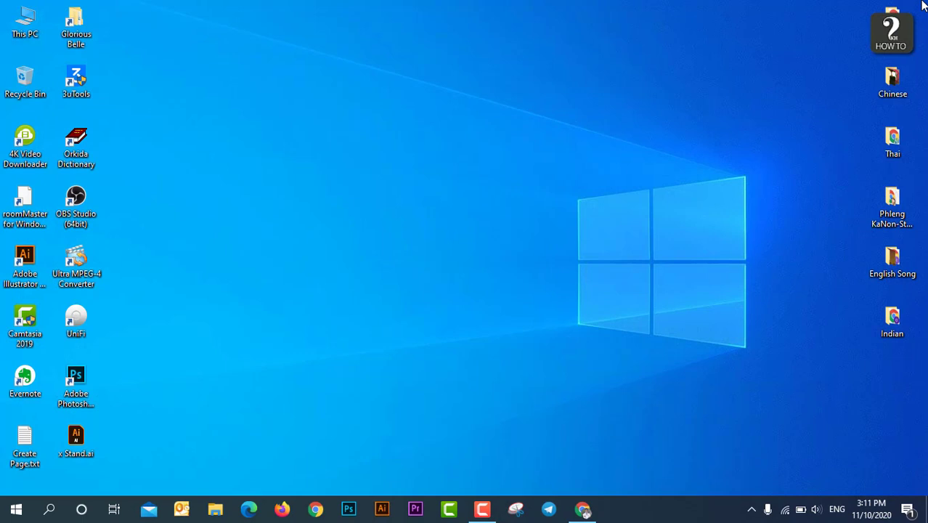